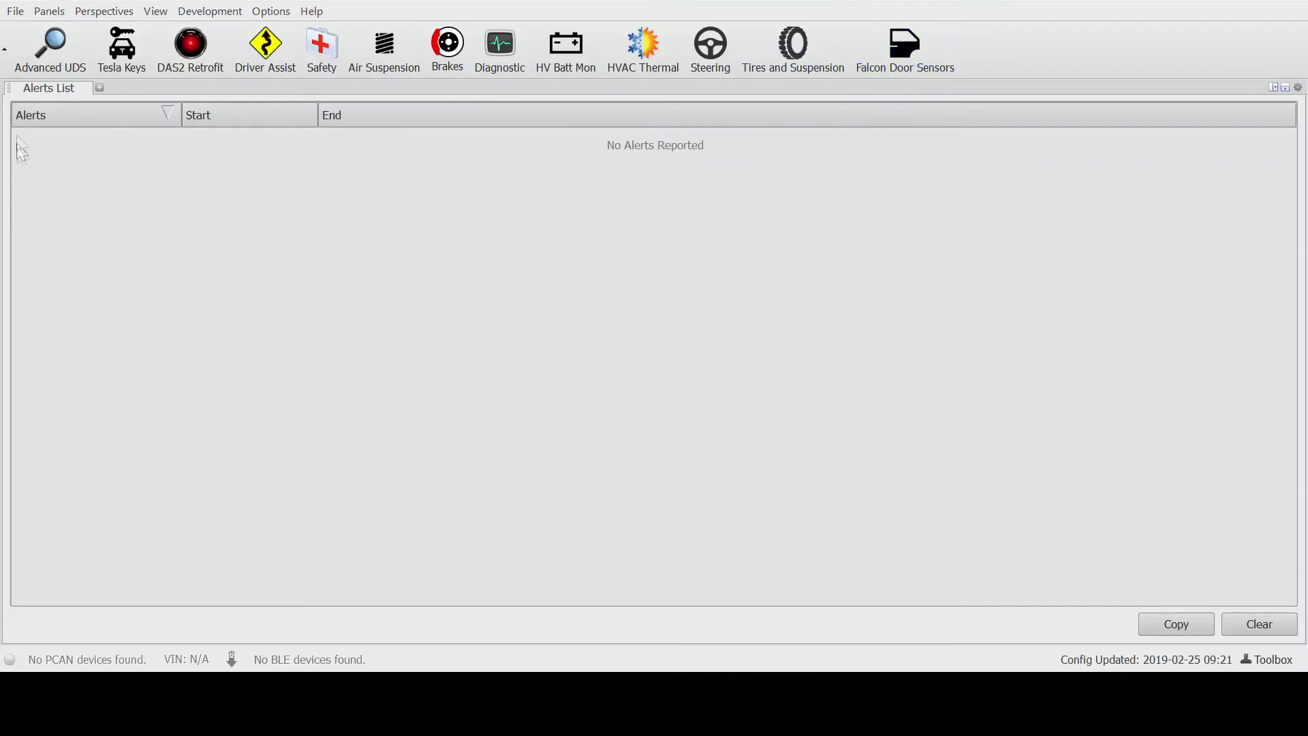
# Step: Open the Panels menu and browse the Alerts, Battery, Body Controls and Brakes categories
pyautogui.click(50, 10)
pyautogui.moveTo(95, 76)
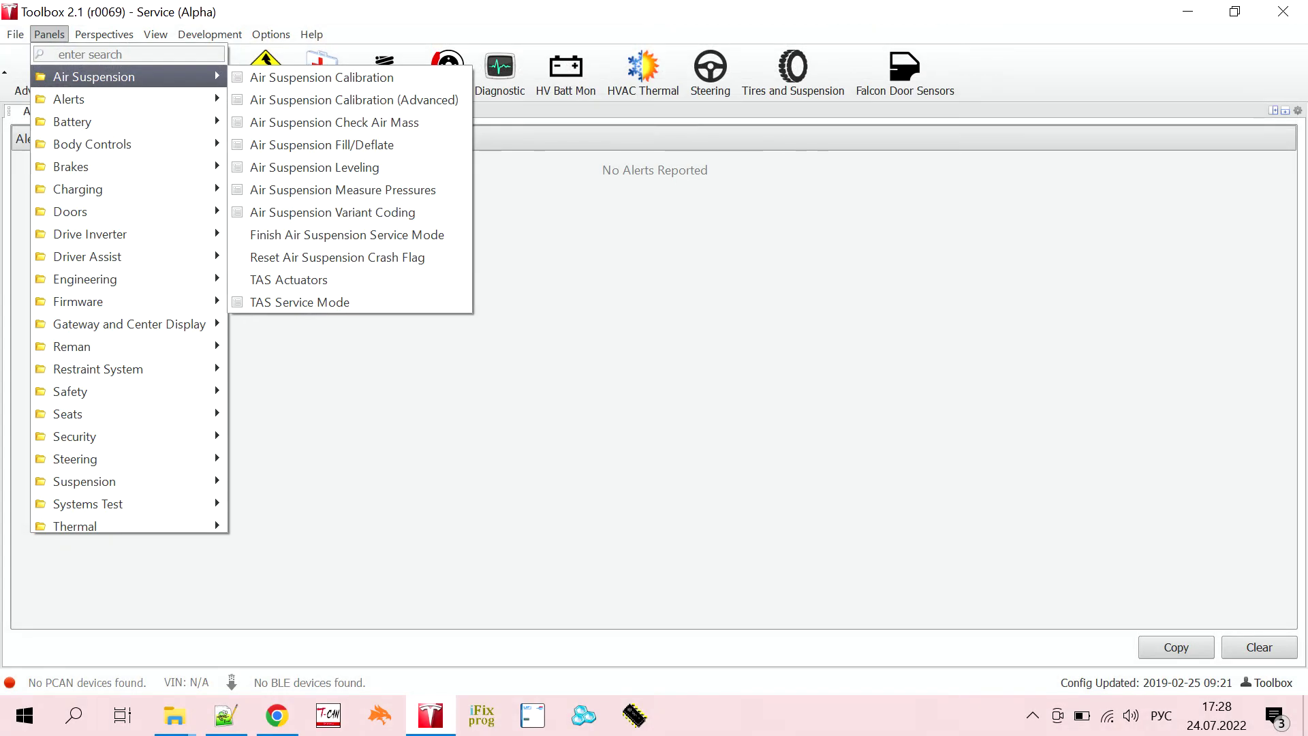
pyautogui.press('Down')
pyautogui.press('Down')
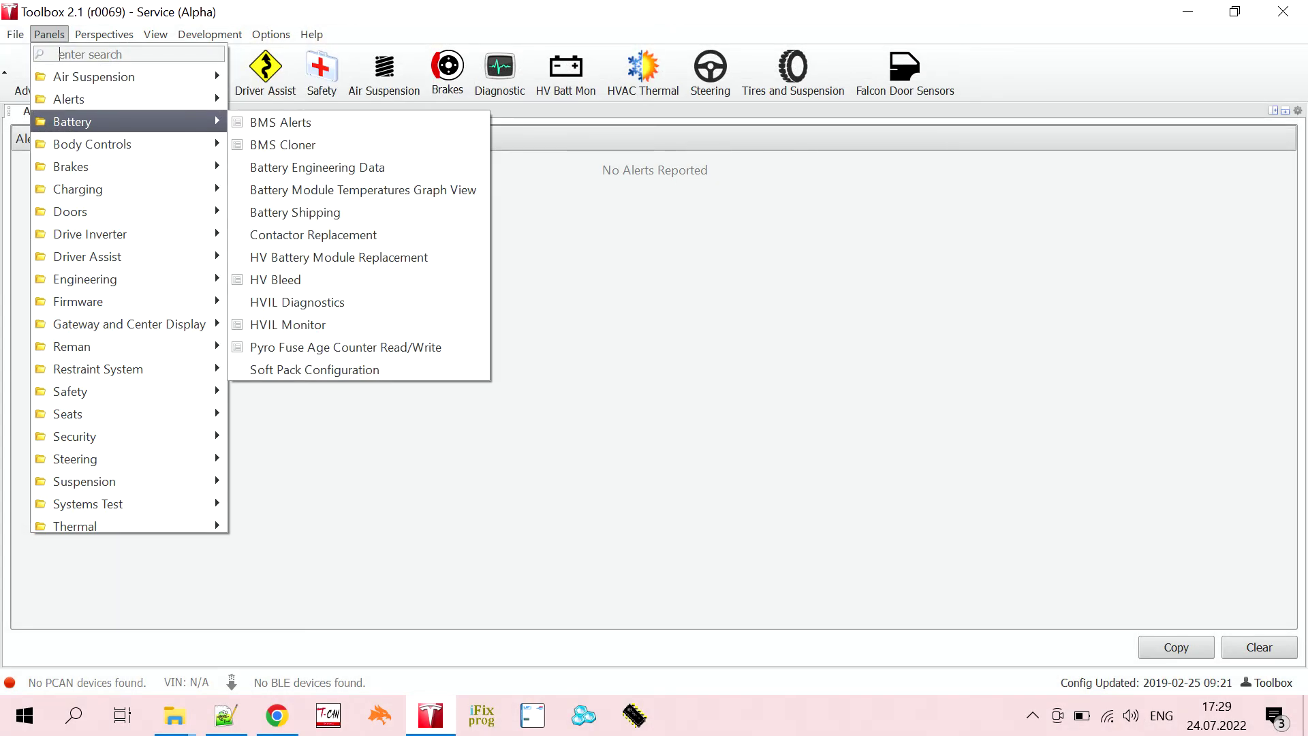
pyautogui.press('Down')
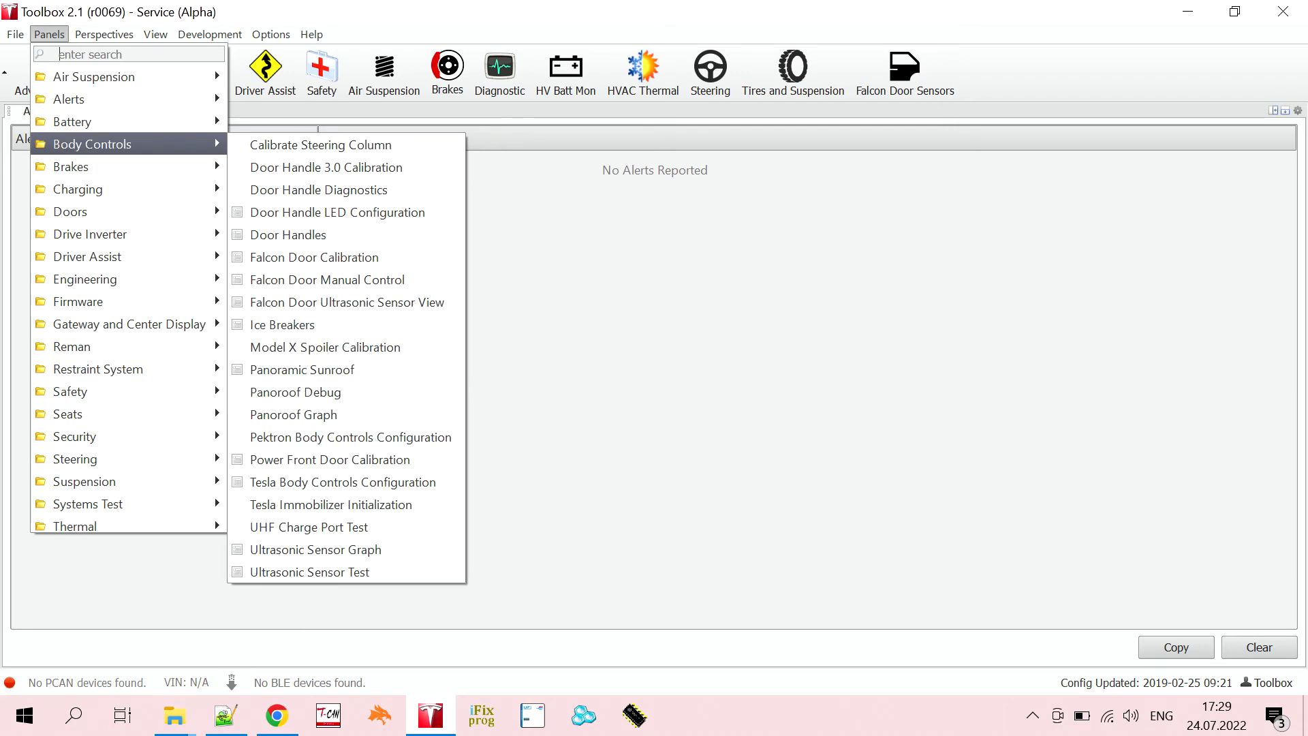
pyautogui.press('Down')
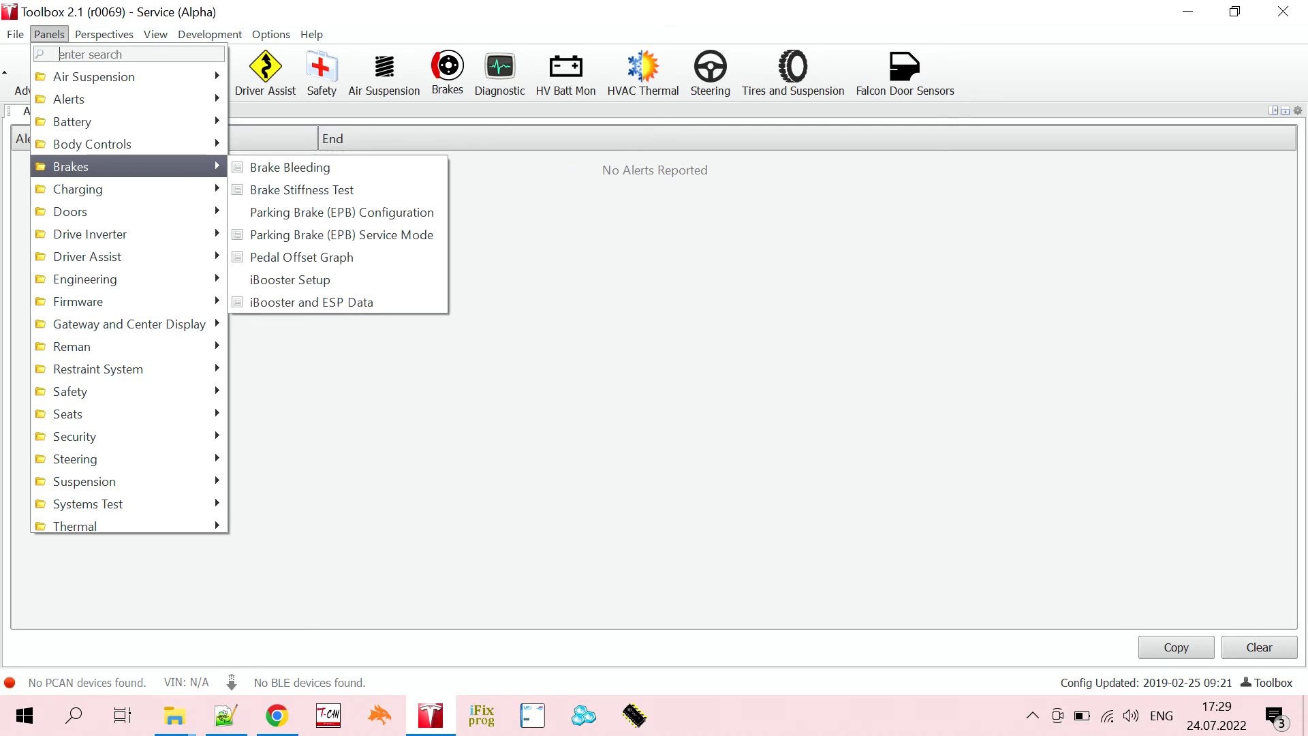
pyautogui.press('Down')
# Step: Browse the Doors, Drive Inverter, Driver Assist, Firmware and Gateway panel categories
pyautogui.press('Down')
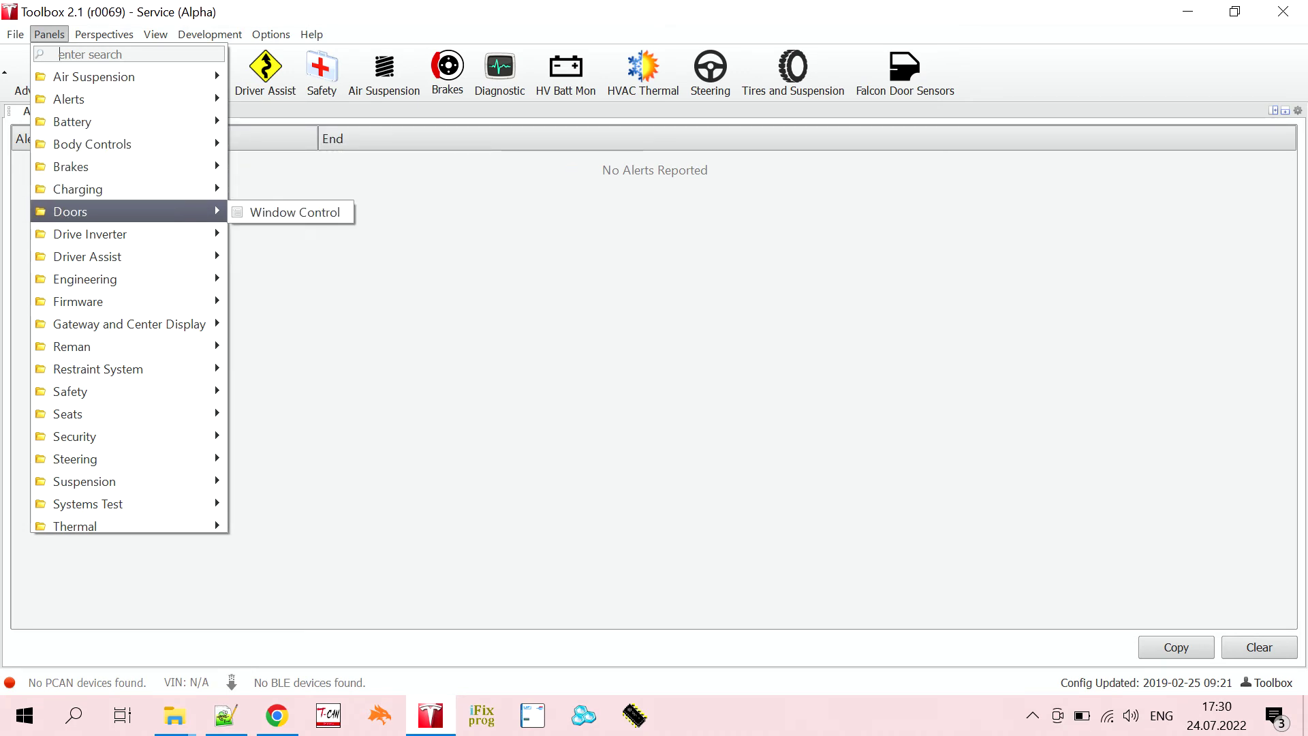
pyautogui.press('Down')
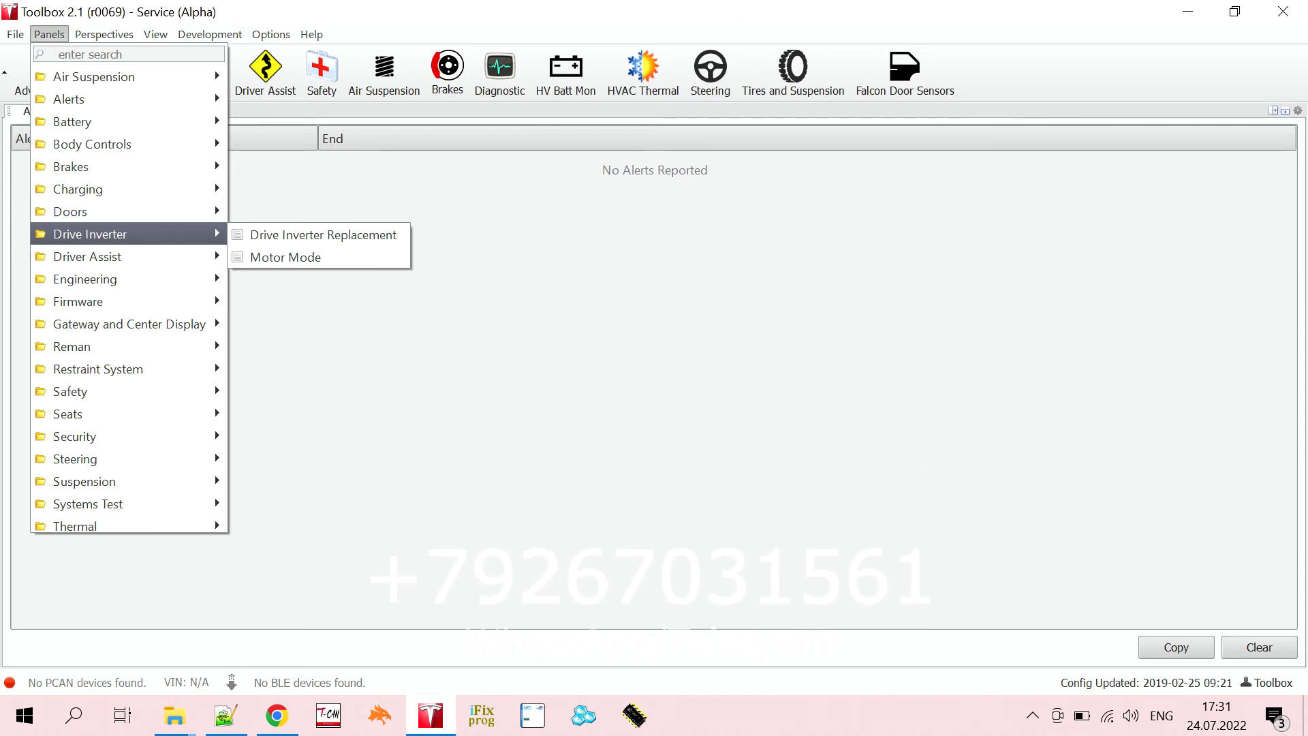
pyautogui.press('Down')
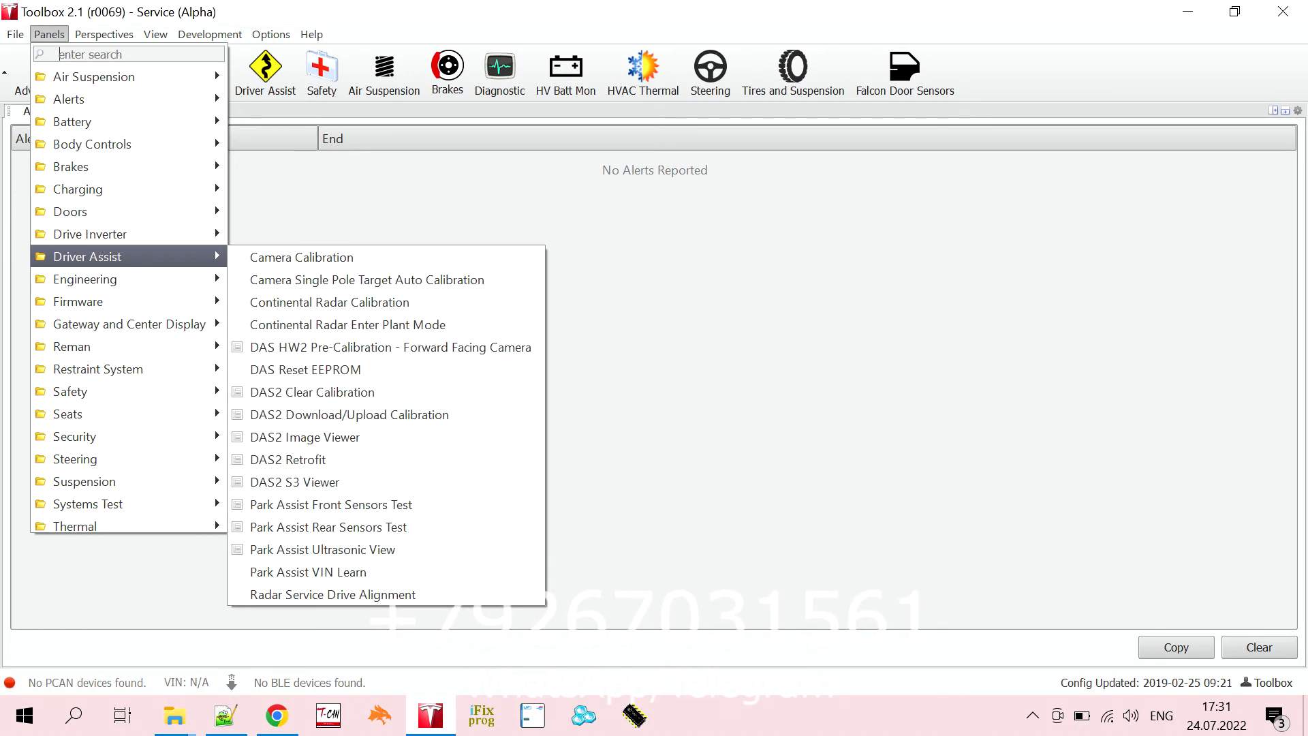
pyautogui.press('Down')
pyautogui.press('Down')
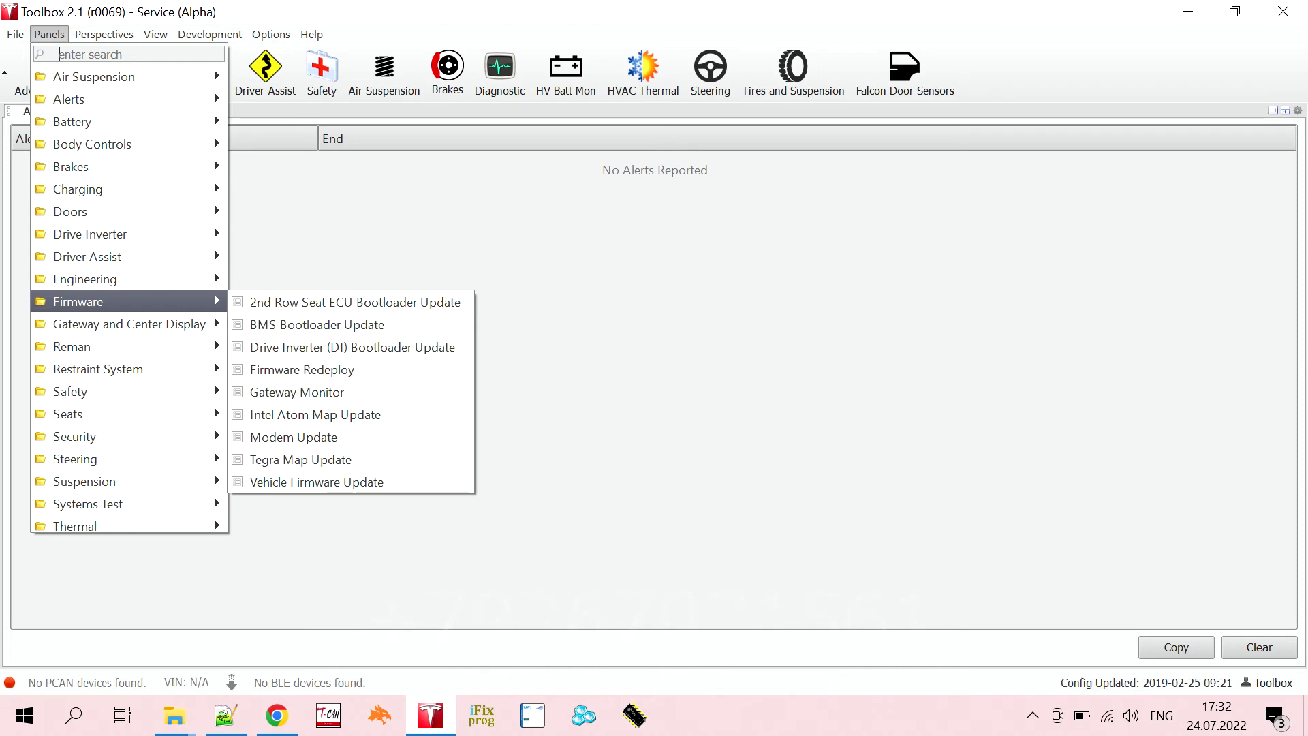
pyautogui.press('Down')
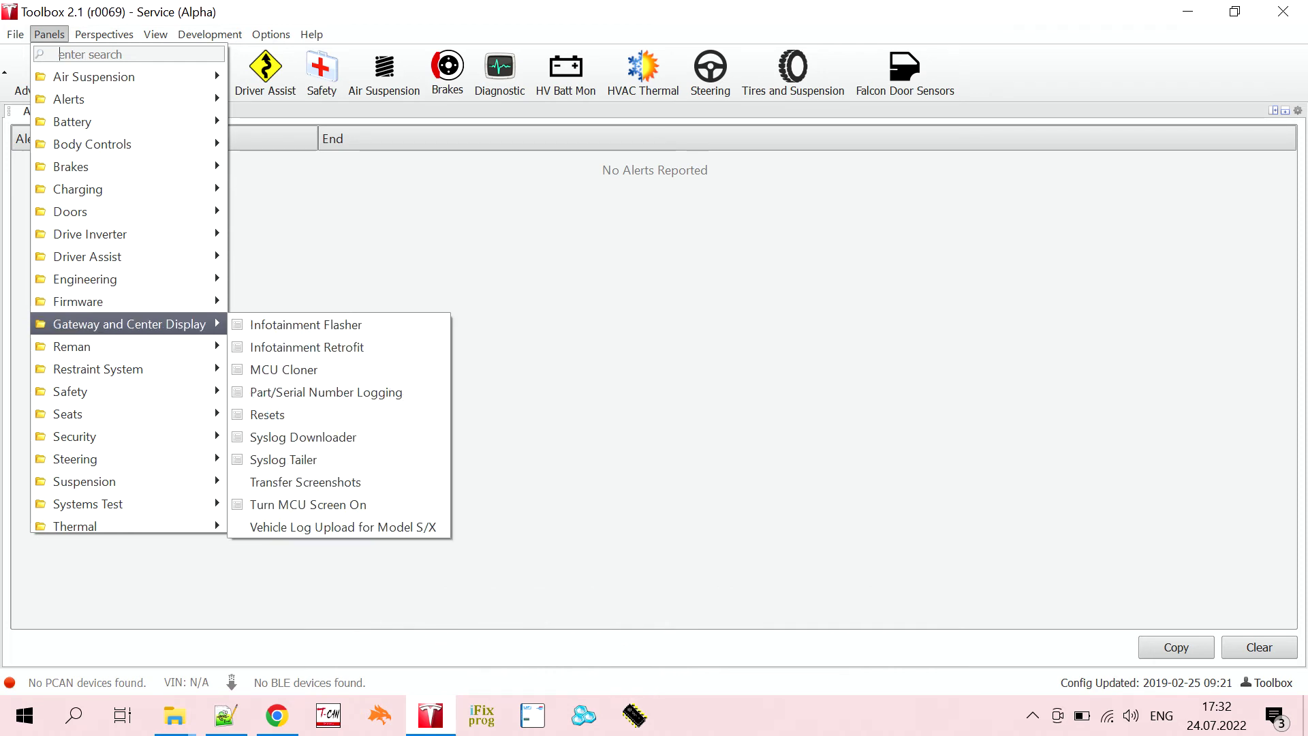
# Step: Browse Reman, Safety, Restraint System, Seats, Security, Suspension, Steering, Systems Test and Thermal
pyautogui.press('Down')
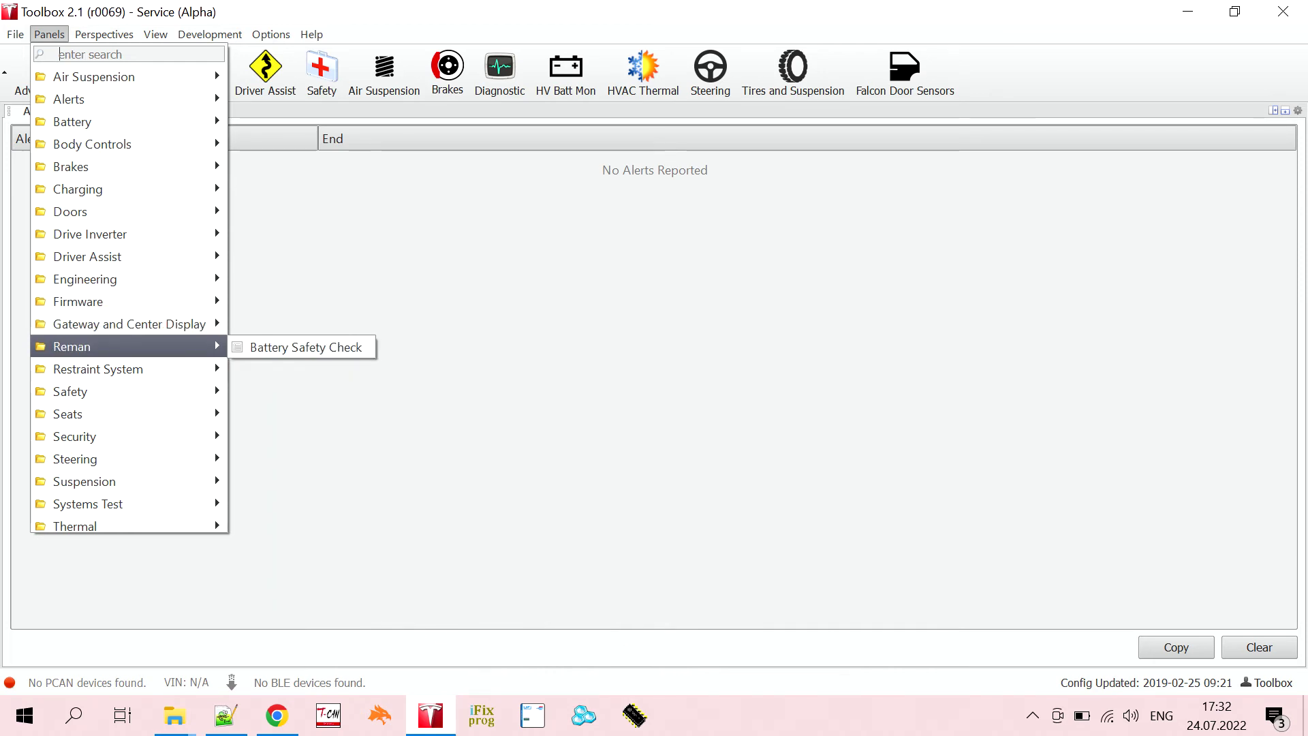
pyautogui.press('Down')
pyautogui.press('Down')
pyautogui.press('Up')
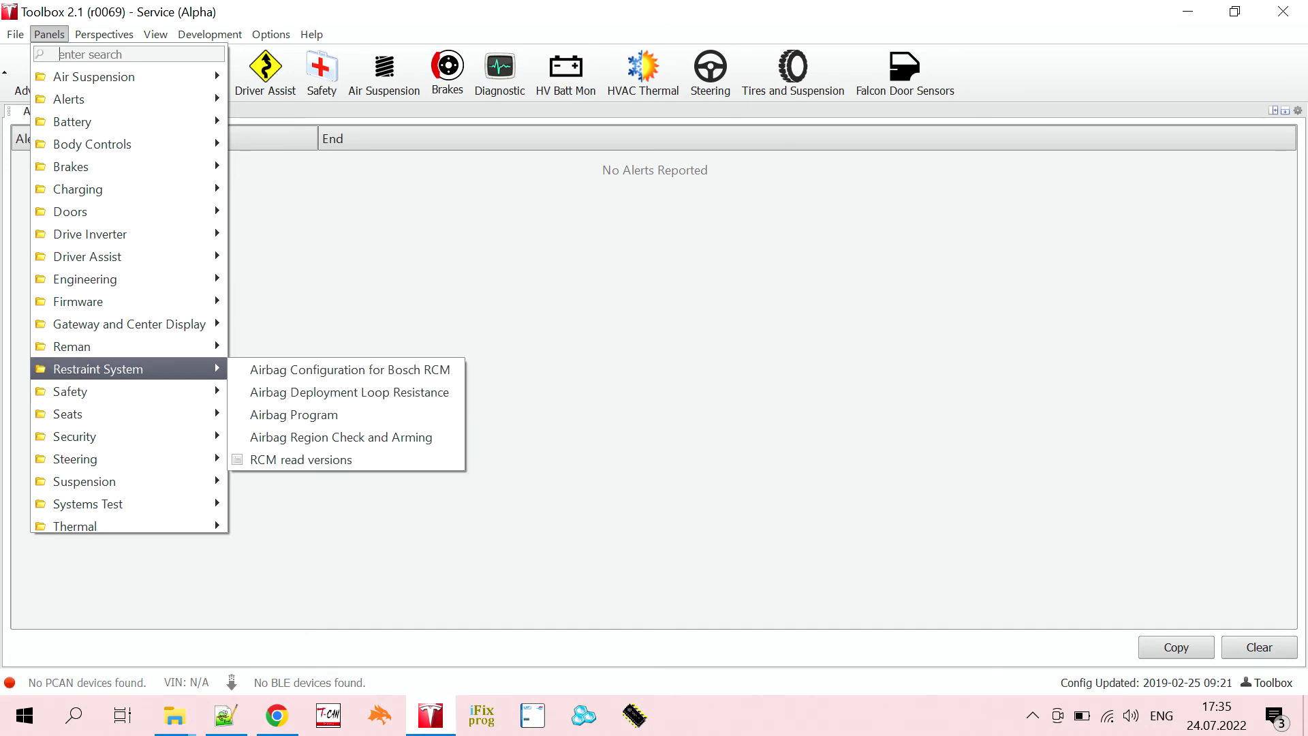
pyautogui.press('Down')
pyautogui.press('Down')
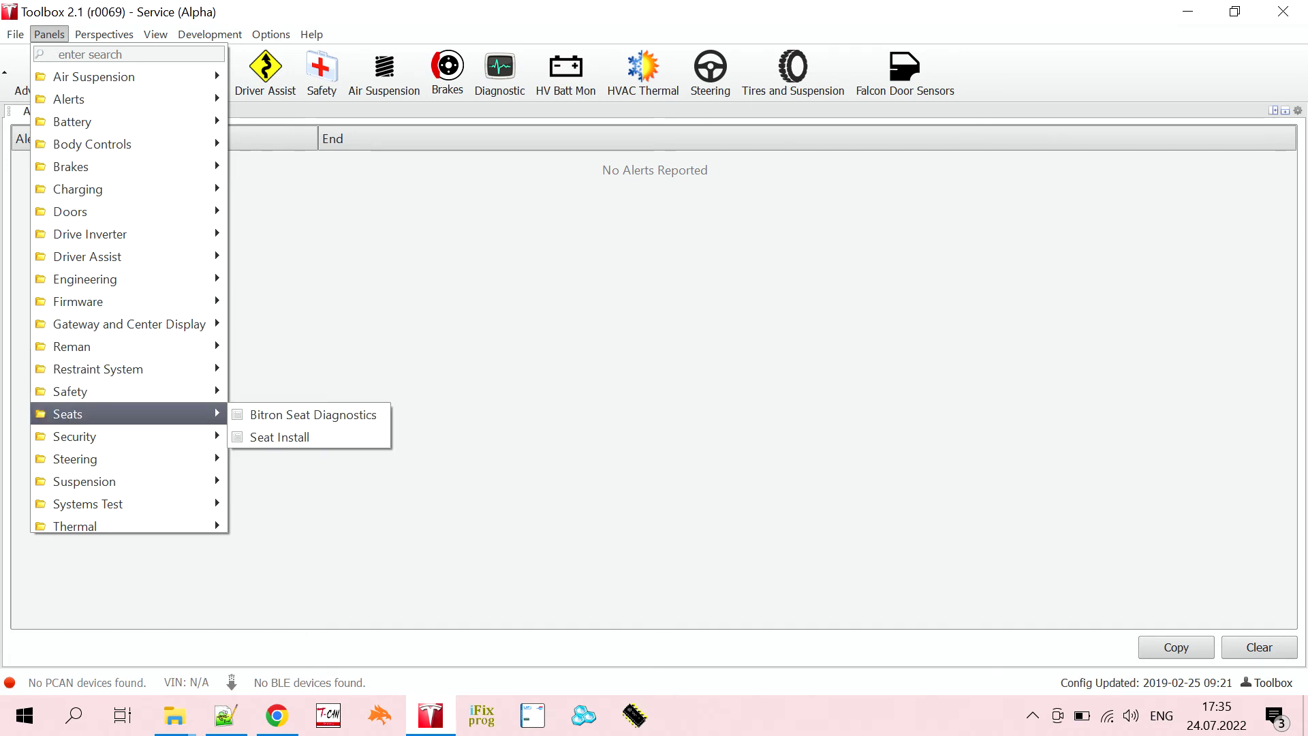
pyautogui.press('Down')
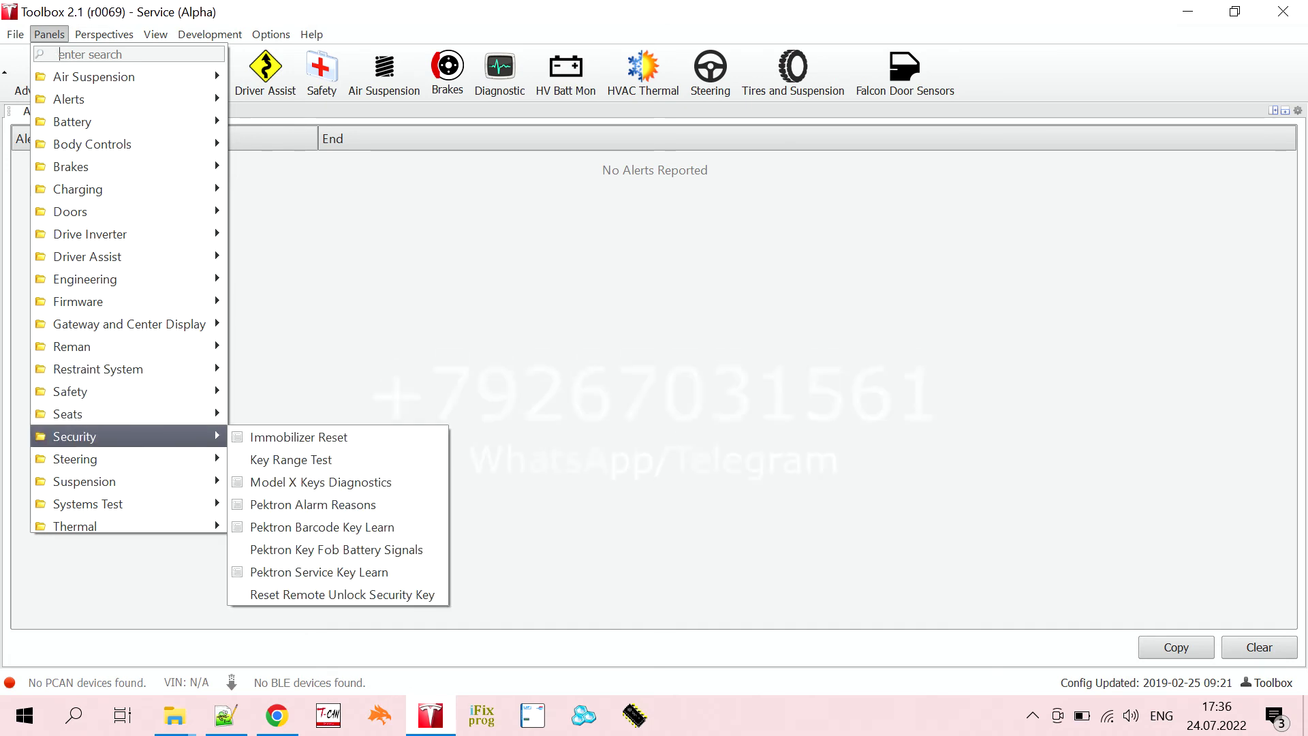
pyautogui.press('Down')
pyautogui.press('Down')
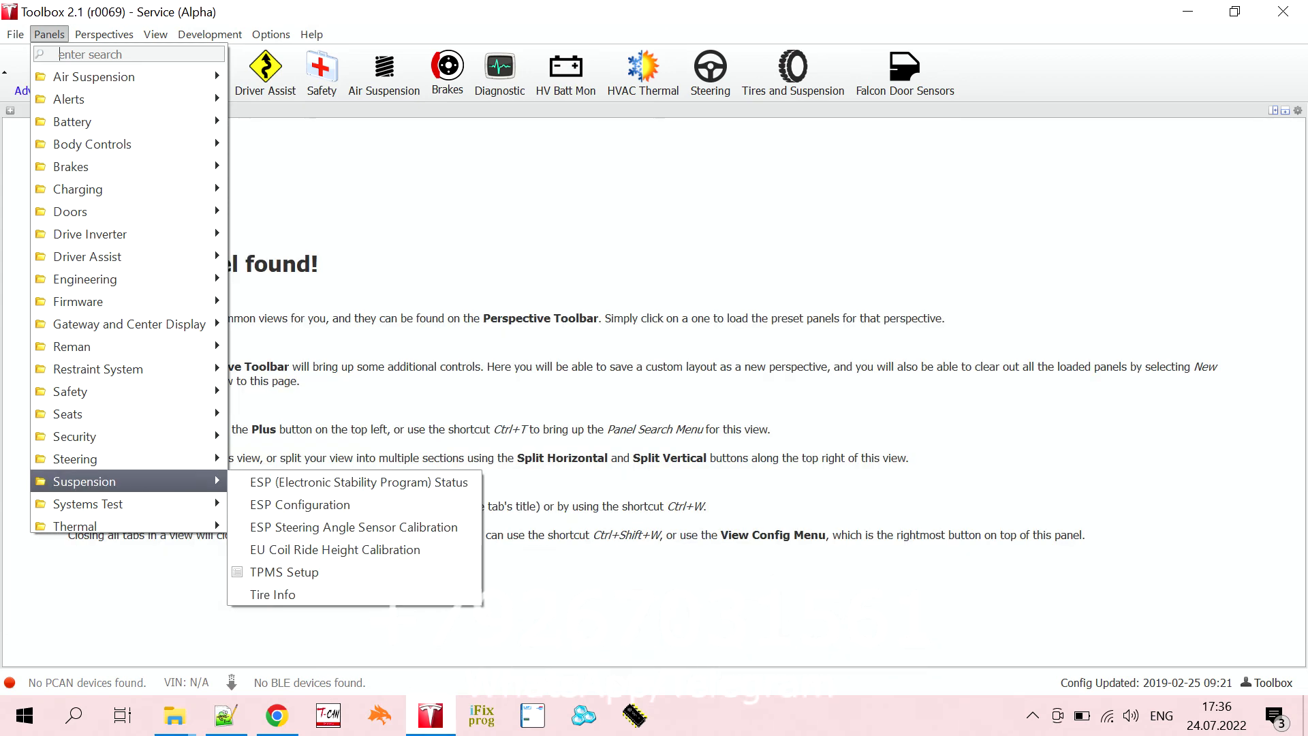
pyautogui.press('Up')
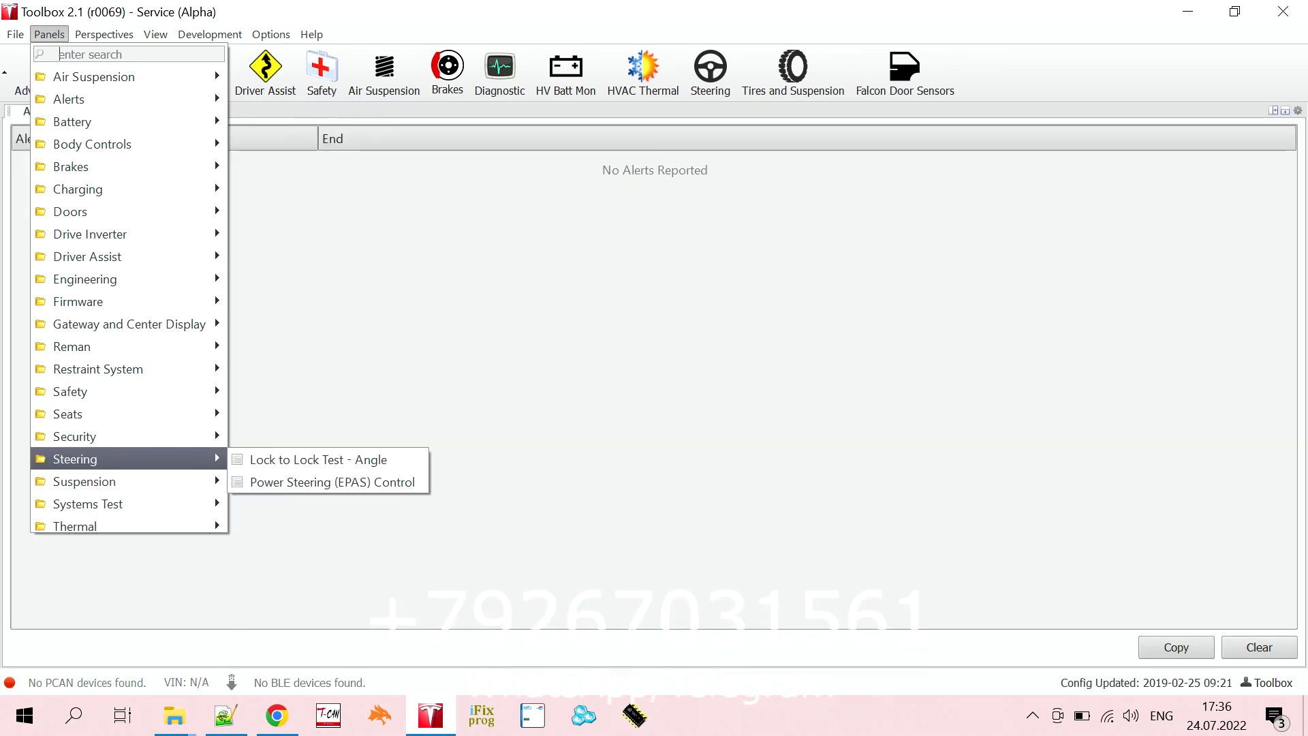
pyautogui.press('Down')
pyautogui.press('Down')
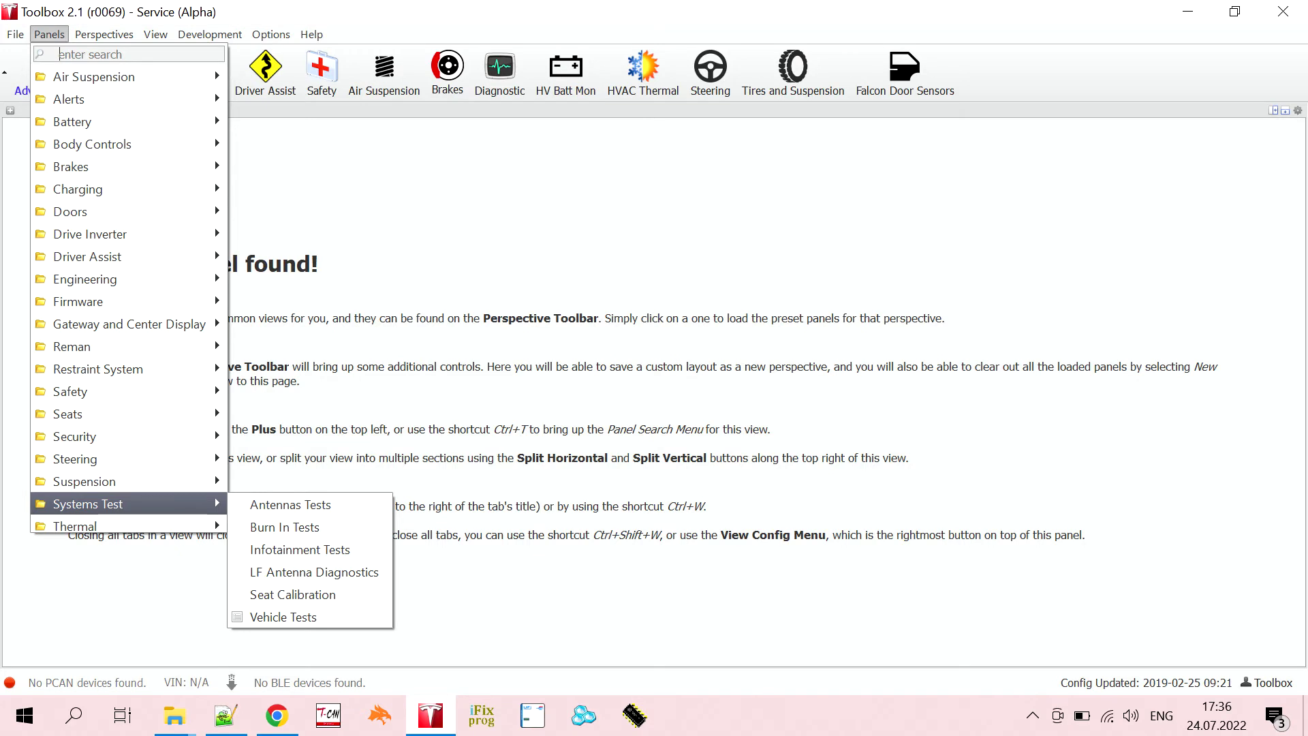
pyautogui.press('Down')
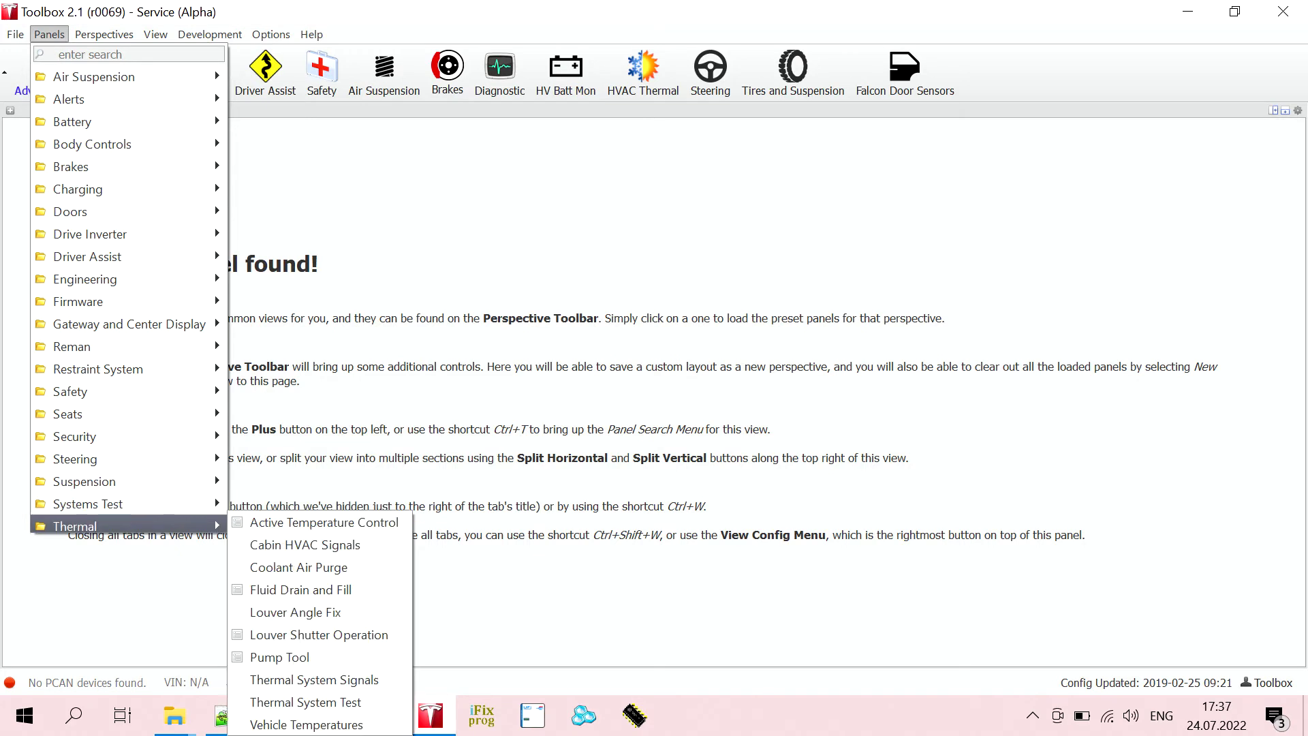